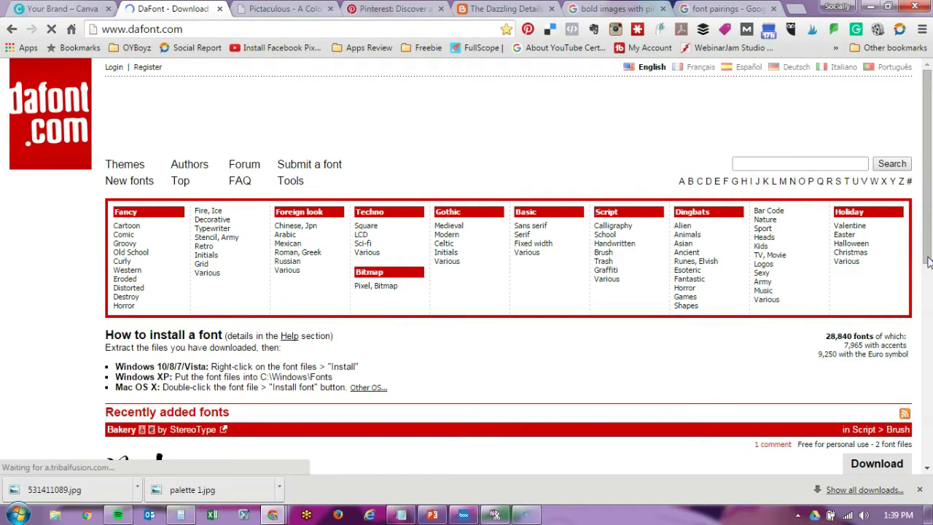
# - Scroll down to Recently added fonts and download Bakery as bakery2.zip
pyautogui.scroll(-3, 928, 264)
pyautogui.scroll(-10, 928, 304)
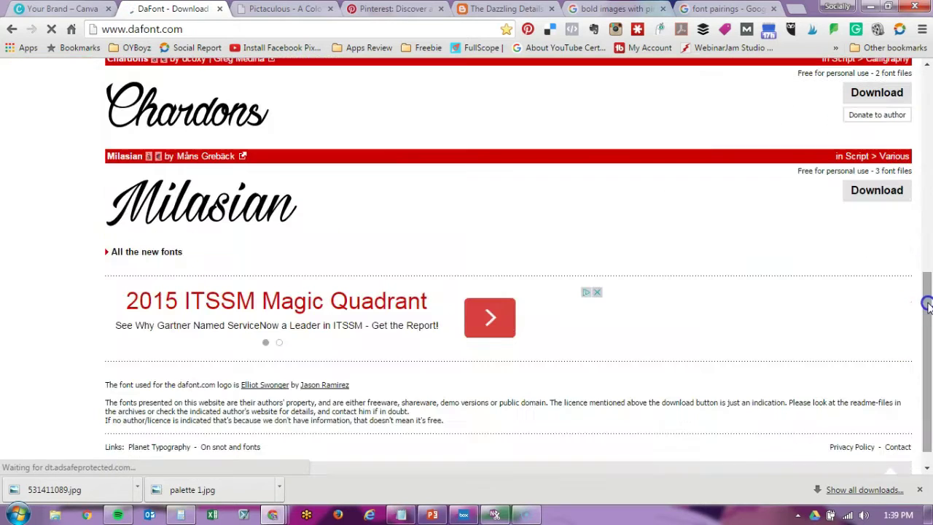
pyautogui.moveTo(928, 348); pyautogui.dragTo(919, 242)
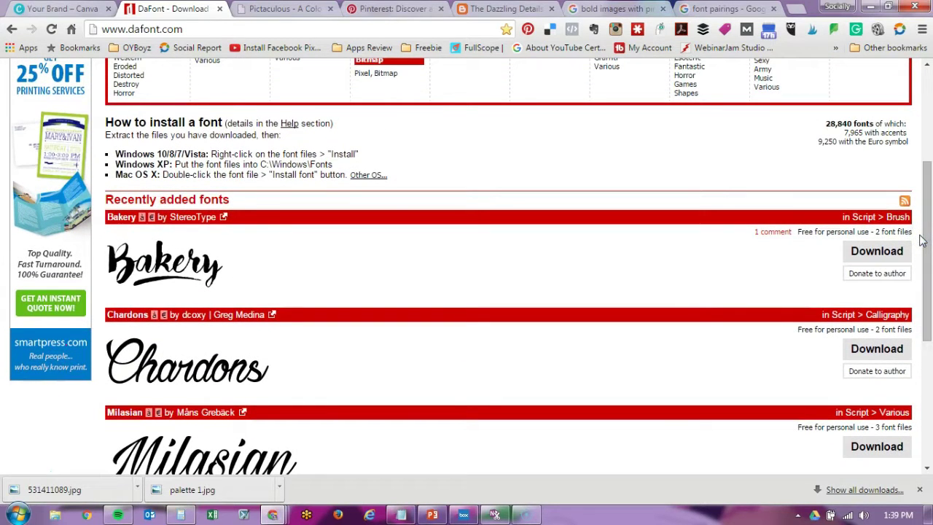
pyautogui.click(929, 242)
pyautogui.moveTo(930, 243); pyautogui.dragTo(929, 210)
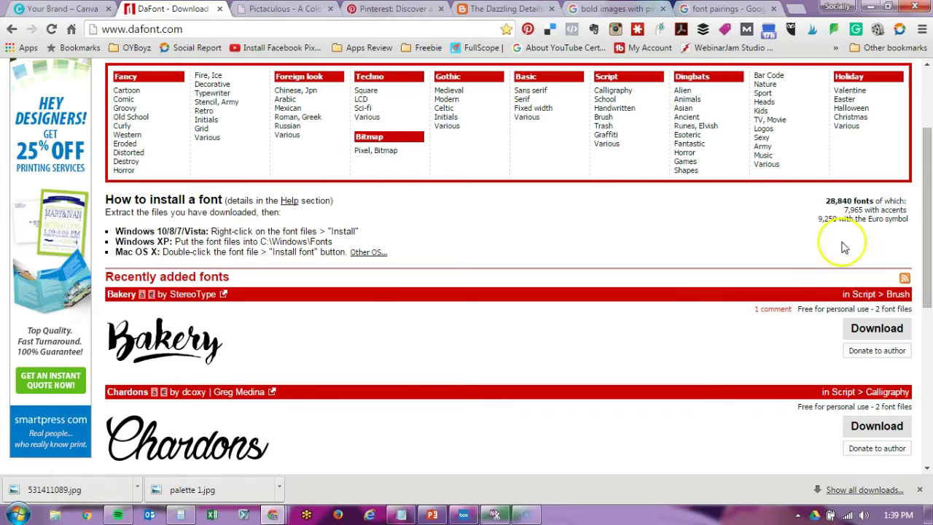
pyautogui.click(873, 331)
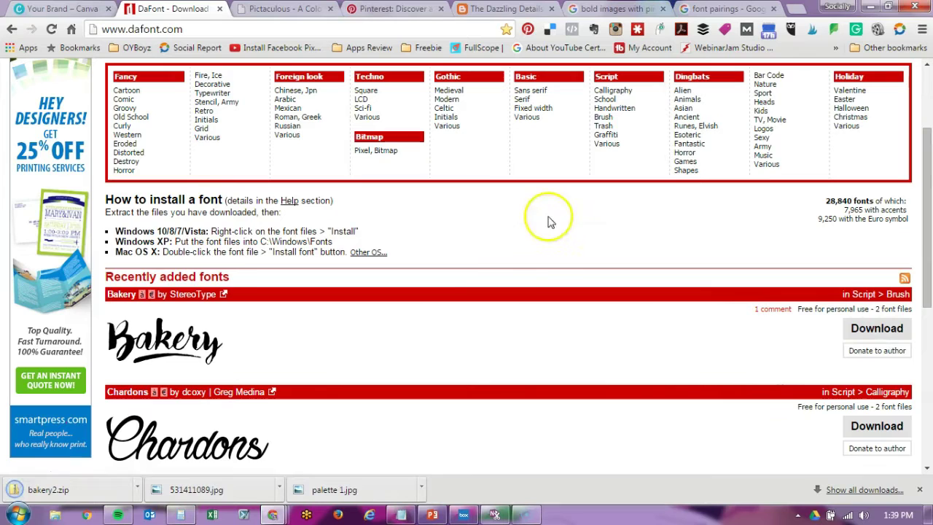
# - Browse Fancy > Cartoon previewing the business name, with 100 fonts per page and variants shown
pyautogui.click(130, 91)
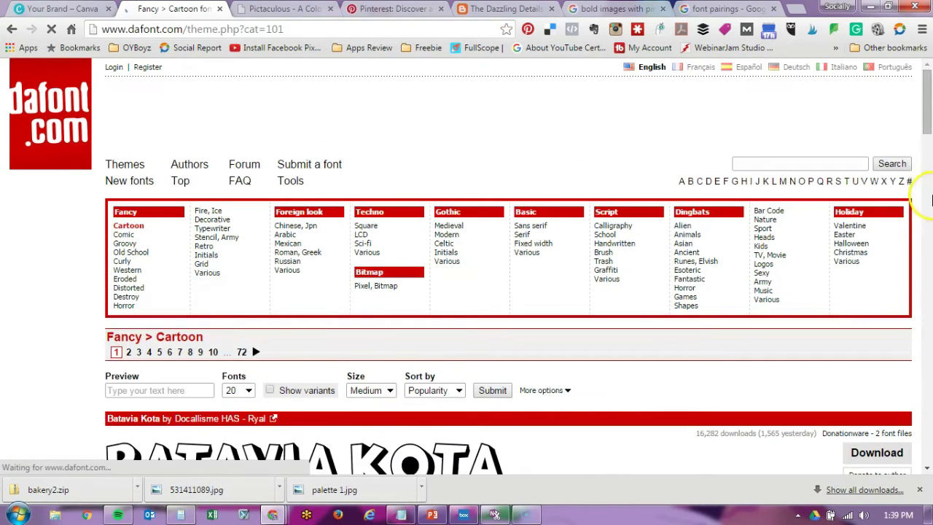
pyautogui.moveTo(928, 134)
pyautogui.mouseDown()
pyautogui.moveTo(929, 230)
pyautogui.moveTo(922, 118)
pyautogui.mouseUp()
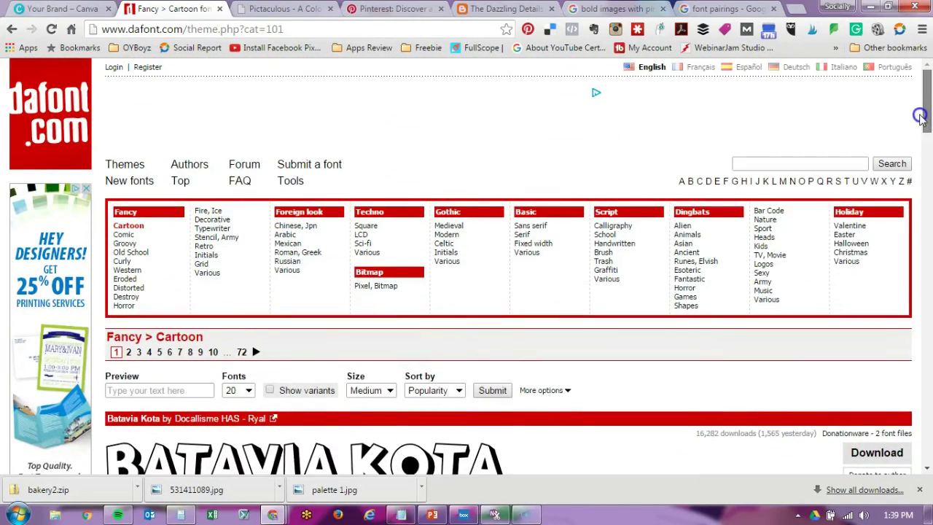
pyautogui.click(134, 390)
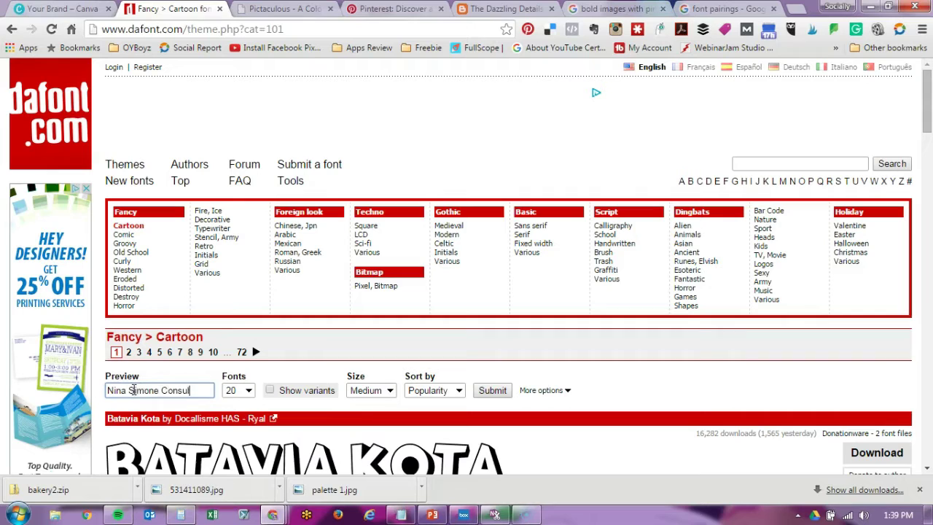
pyautogui.click(246, 391)
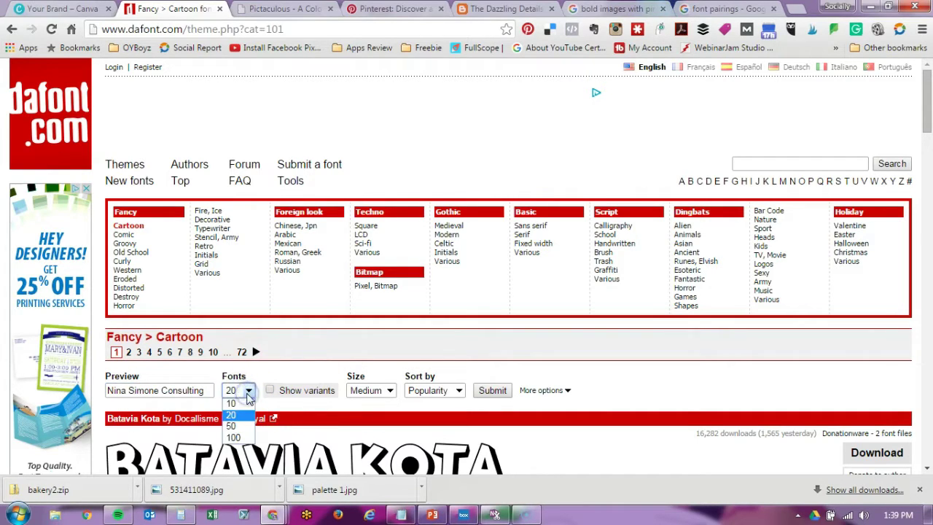
pyautogui.click(233, 437)
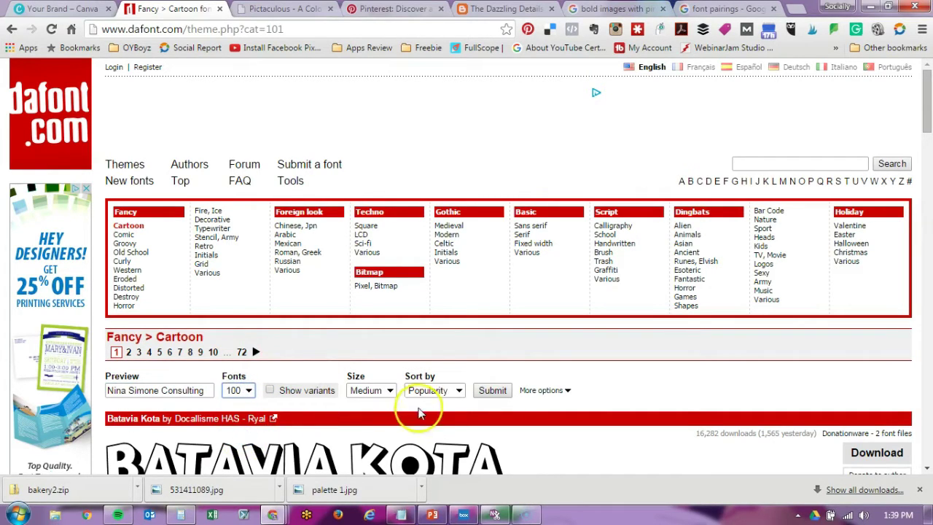
pyautogui.click(270, 390)
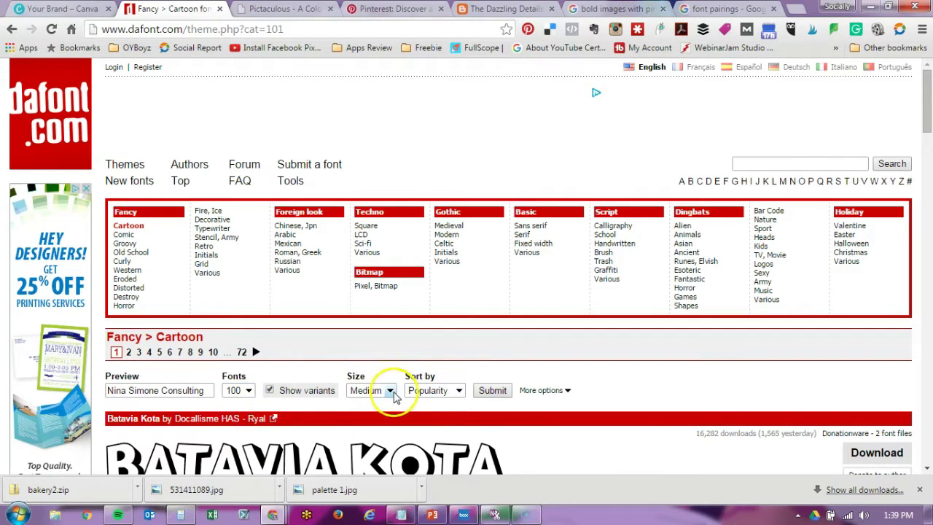
pyautogui.click(504, 394)
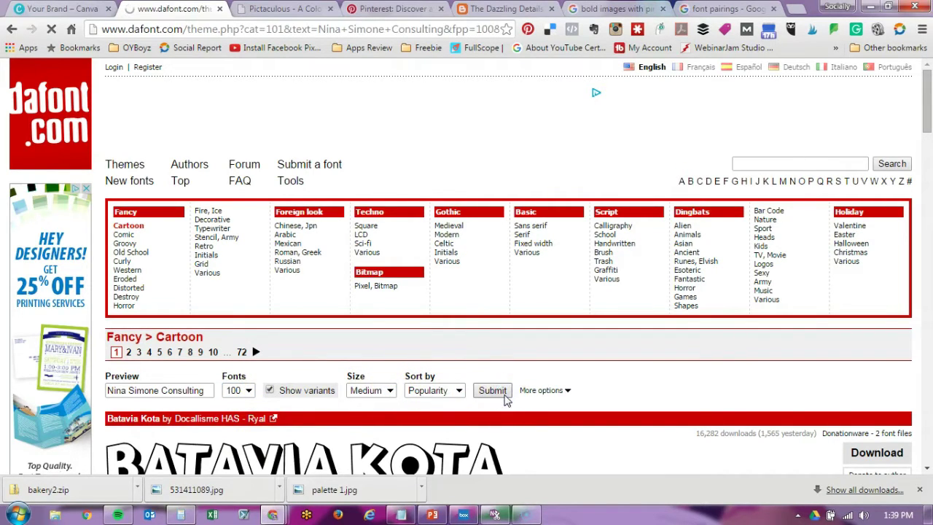
pyautogui.click(565, 356)
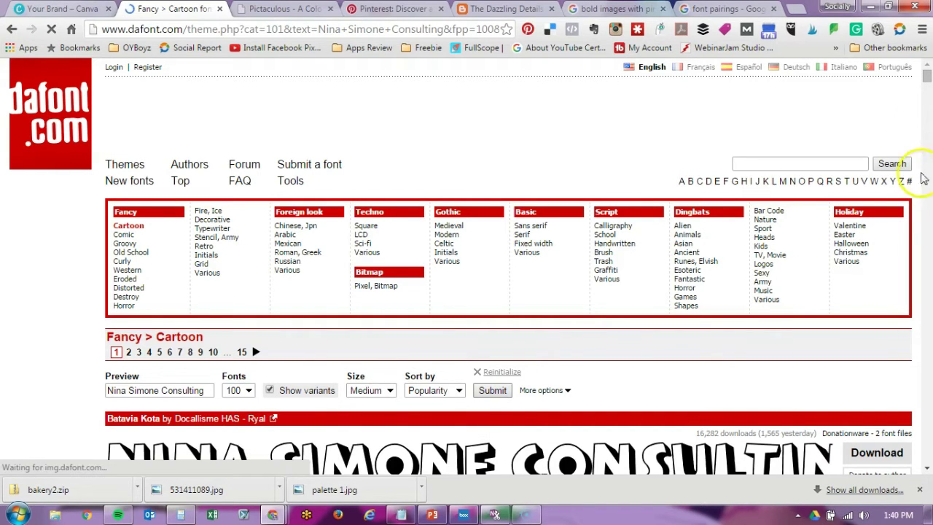
pyautogui.moveTo(928, 82)
pyautogui.mouseDown()
pyautogui.moveTo(927, 120)
pyautogui.moveTo(927, 75)
pyautogui.mouseUp()
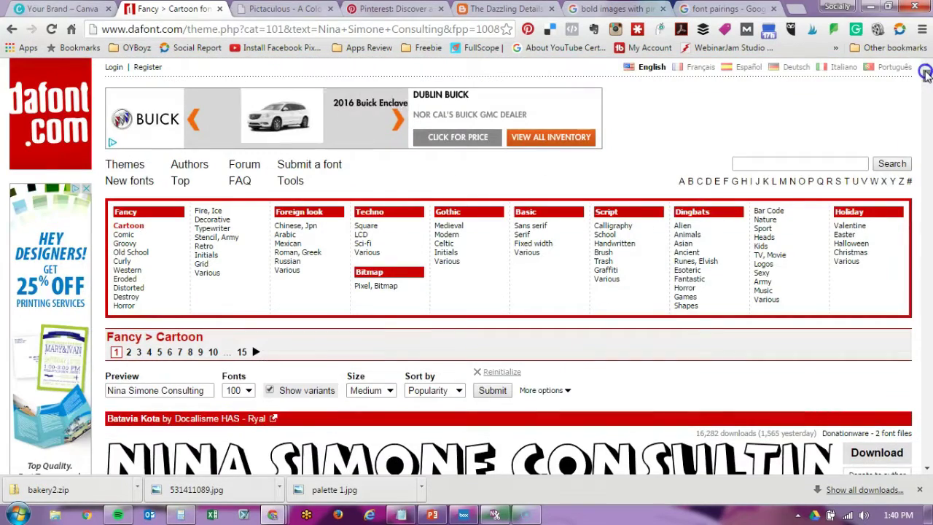
# - Open Script > Brush and download the Black Sand and Olympic Branding fonts
pyautogui.click(611, 254)
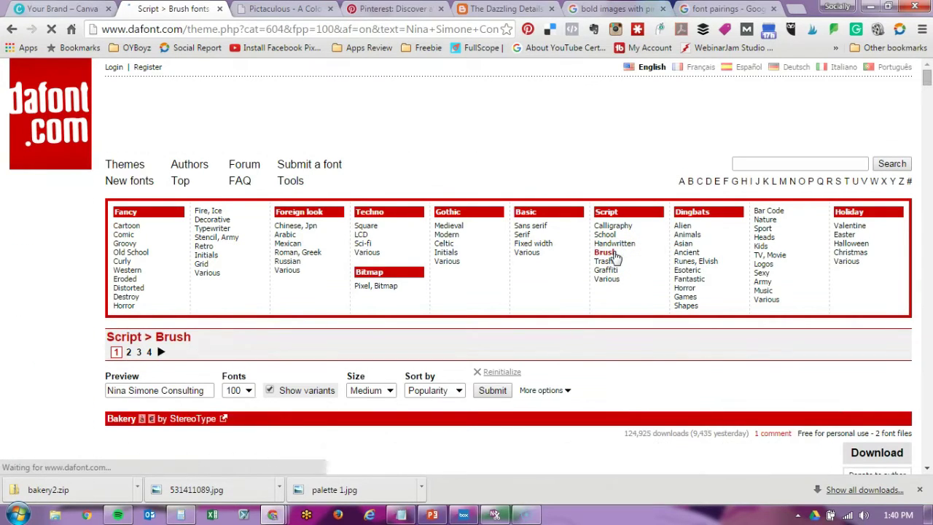
pyautogui.click(928, 80)
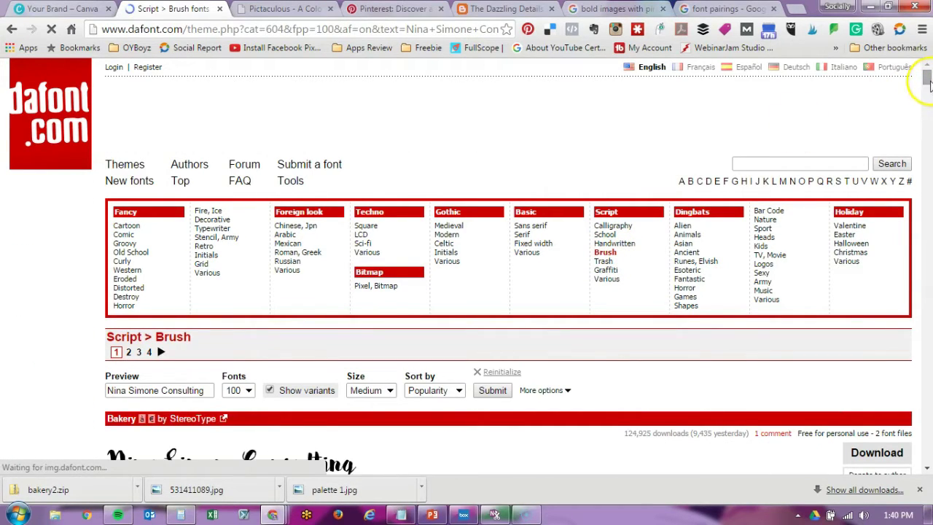
pyautogui.moveTo(928, 80); pyautogui.dragTo(928, 104)
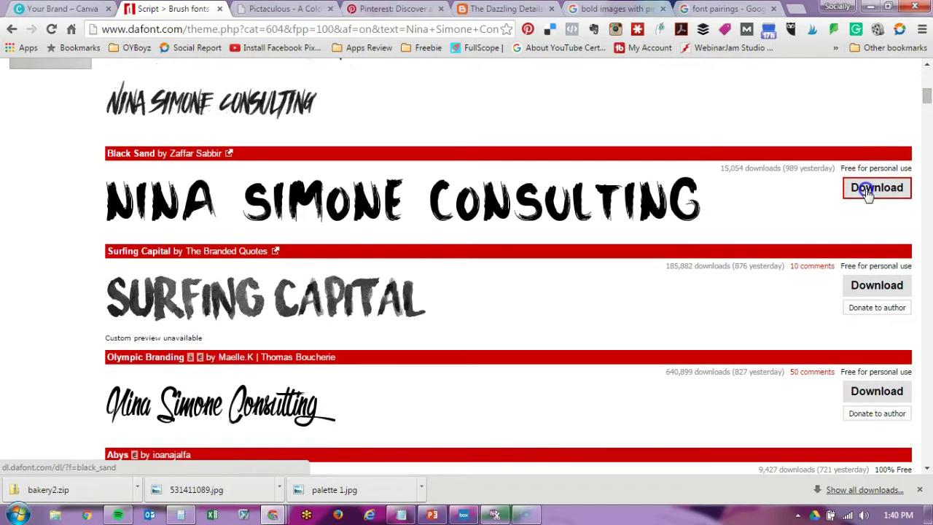
pyautogui.click(868, 191)
pyautogui.click(877, 394)
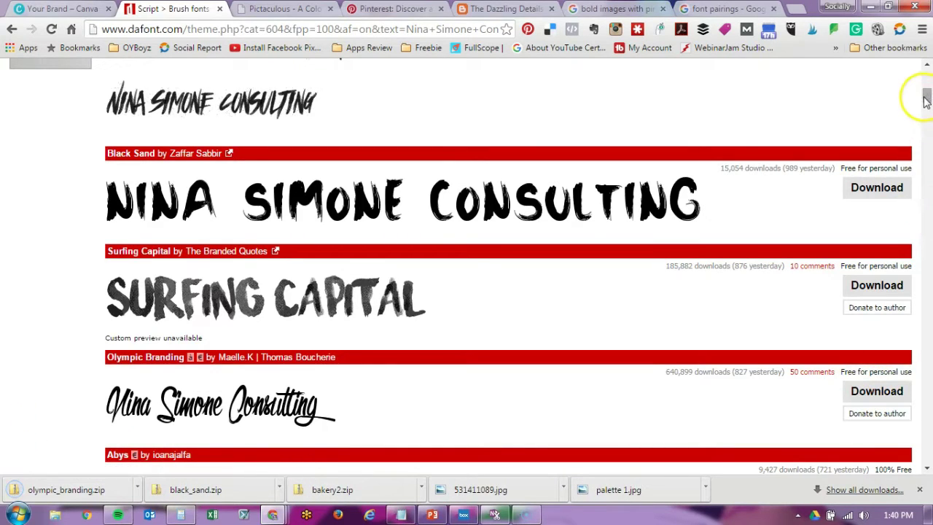
pyautogui.moveTo(926, 95); pyautogui.dragTo(926, 75)
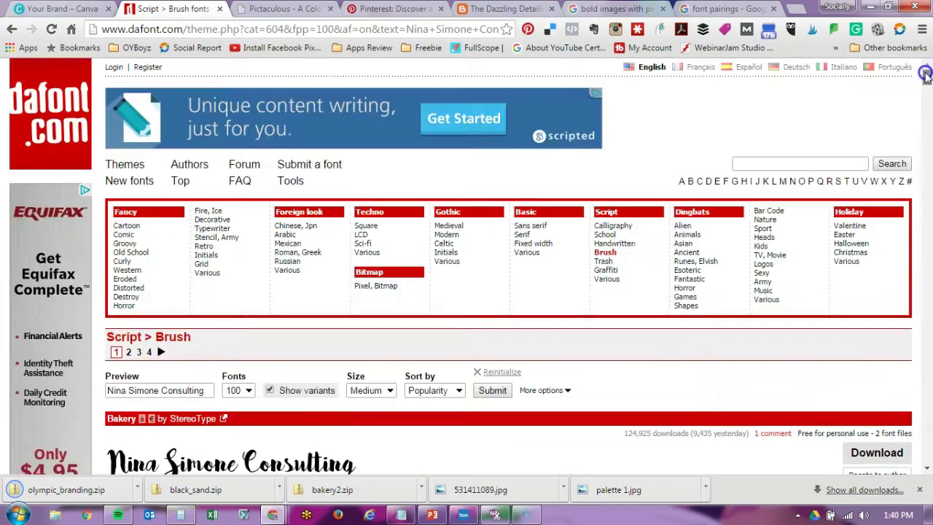
# - Open Basic > Sans serif and download the Bebas Neue font as bebas_neue.zip
pyautogui.click(531, 226)
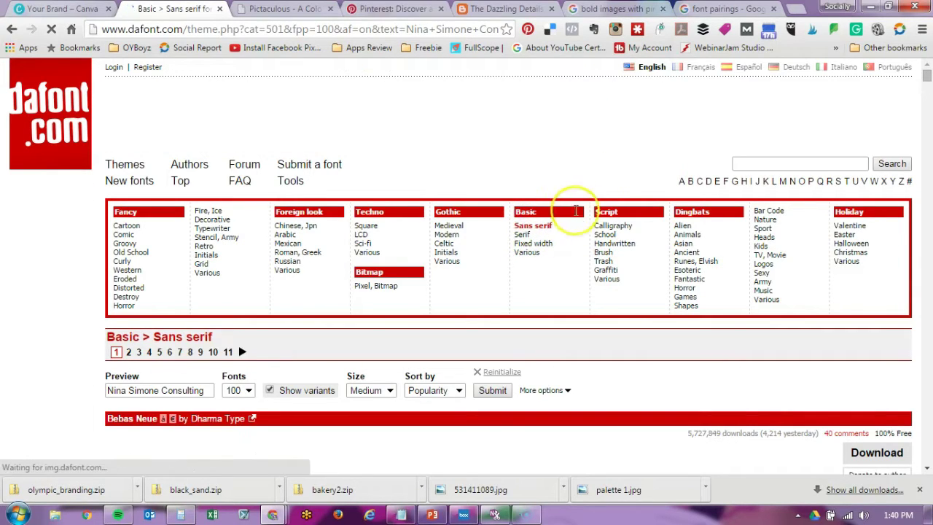
pyautogui.click(927, 80)
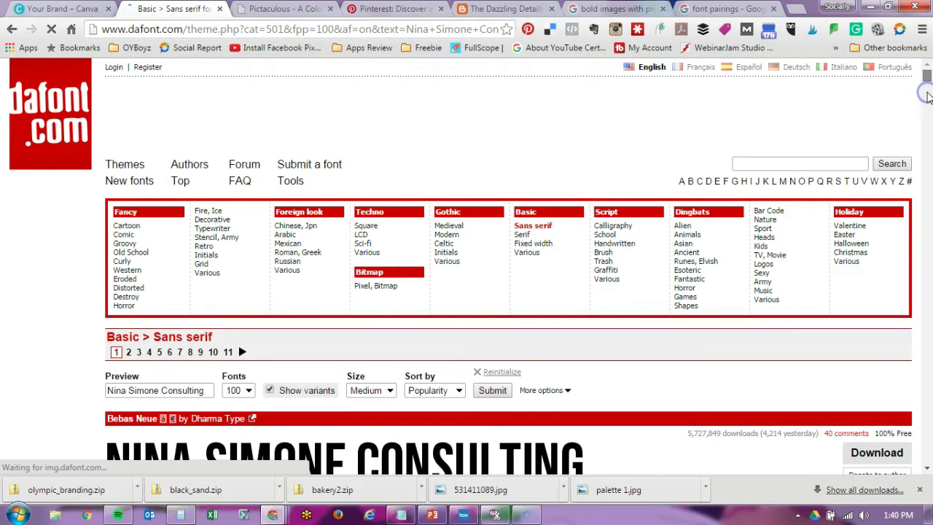
pyautogui.moveTo(928, 97); pyautogui.dragTo(928, 97)
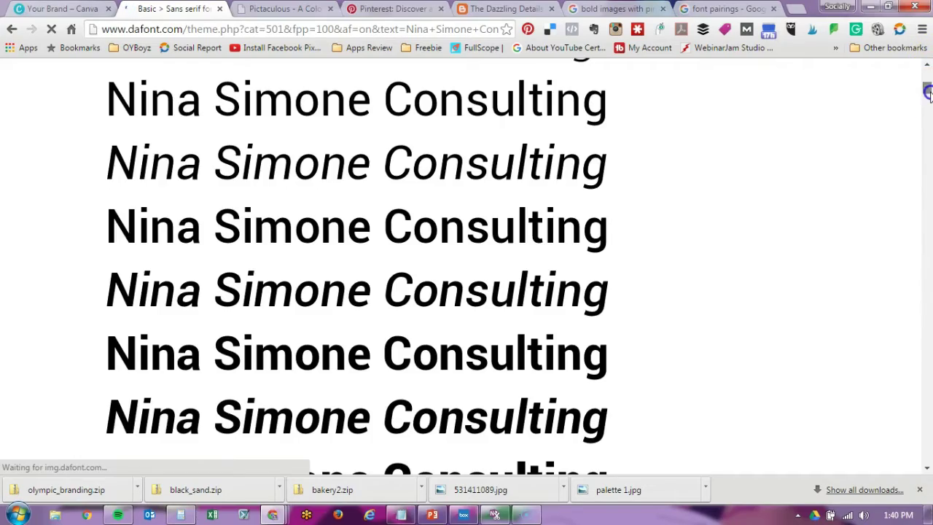
pyautogui.moveTo(923, 83)
pyautogui.mouseDown()
pyautogui.moveTo(927, 107)
pyautogui.moveTo(925, 67)
pyautogui.mouseUp()
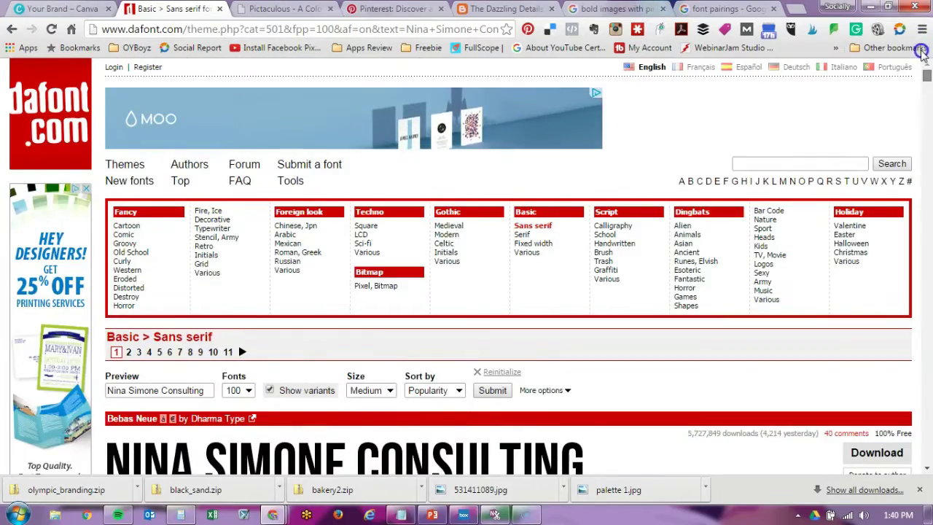
pyautogui.click(884, 450)
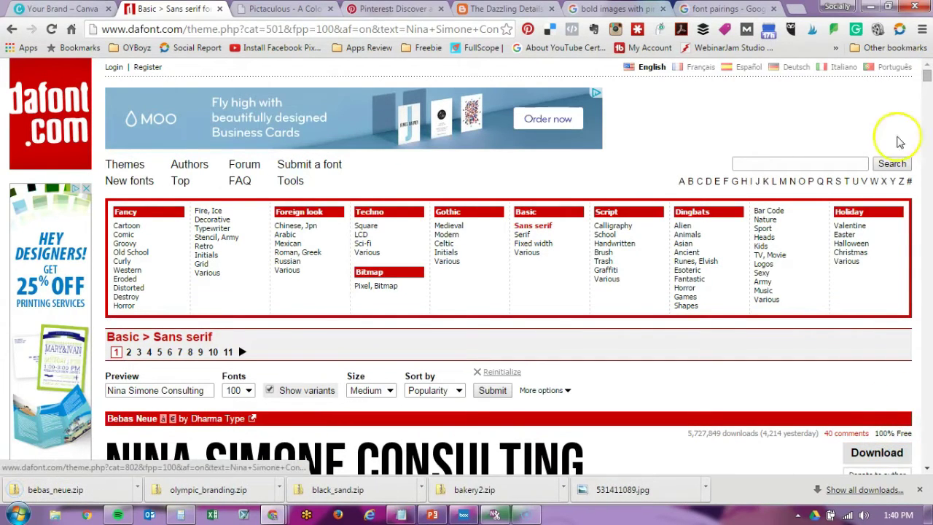
pyautogui.moveTo(927, 78); pyautogui.dragTo(927, 82)
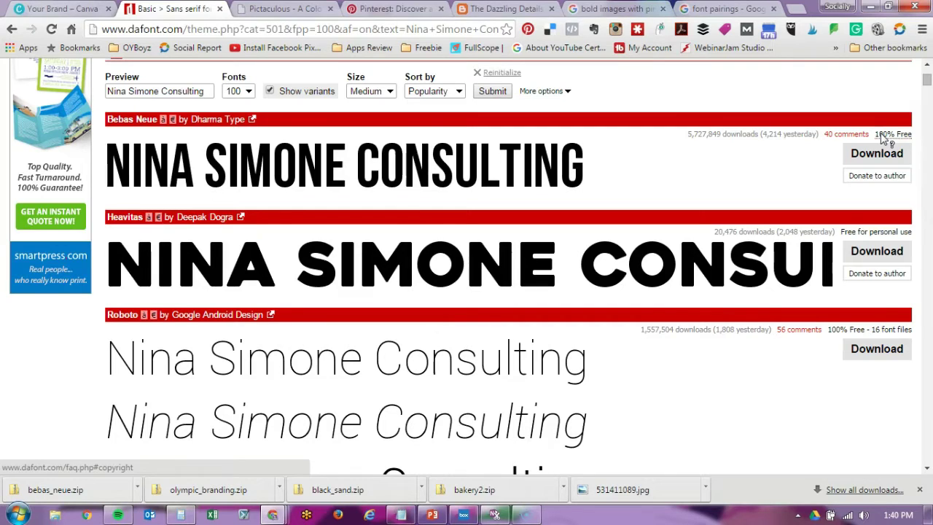
# - Show the downloaded bakery2.zip in its Downloads folder in Windows Explorer
pyautogui.click(869, 237)
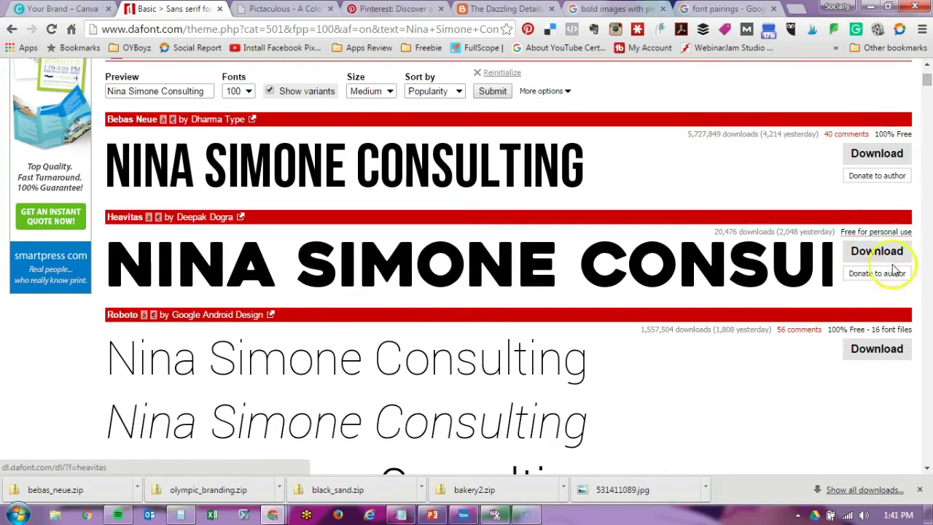
pyautogui.scroll(-15, 929, 122)
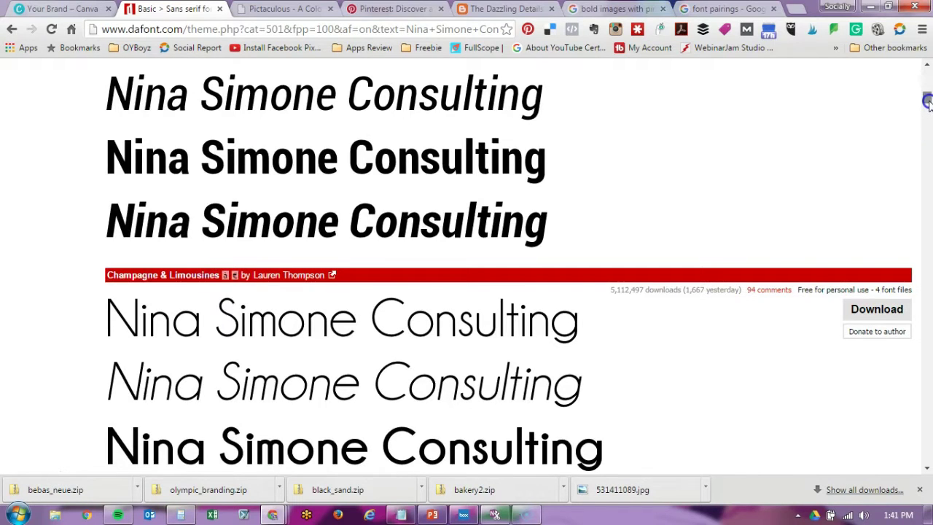
pyautogui.moveTo(928, 102); pyautogui.dragTo(928, 119)
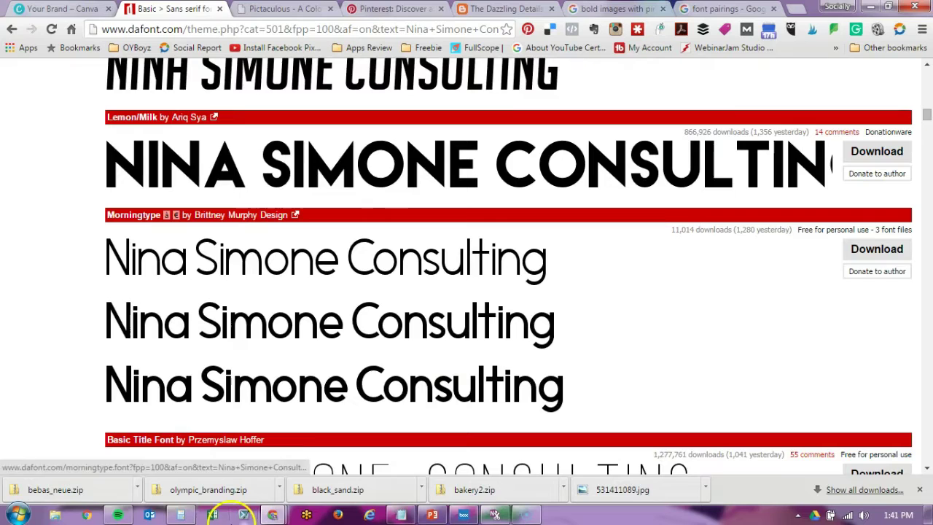
pyautogui.click(561, 488)
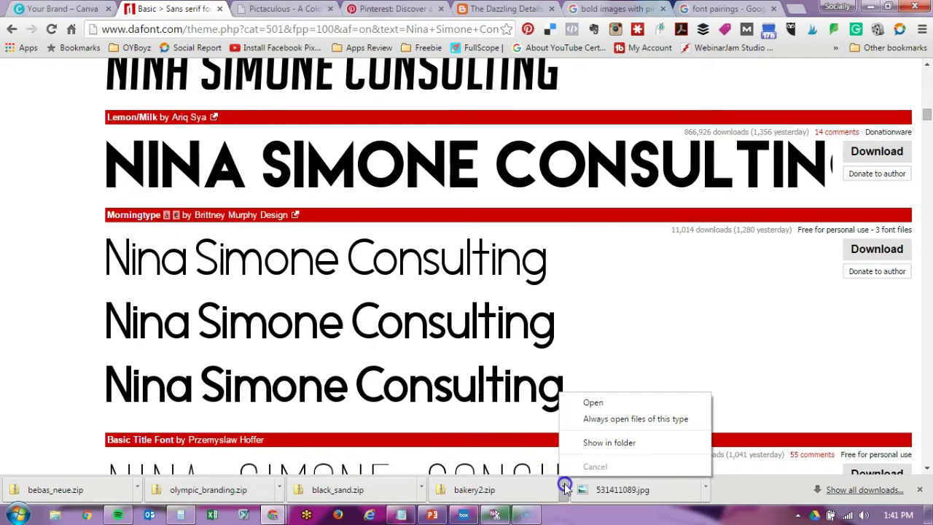
pyautogui.click(585, 446)
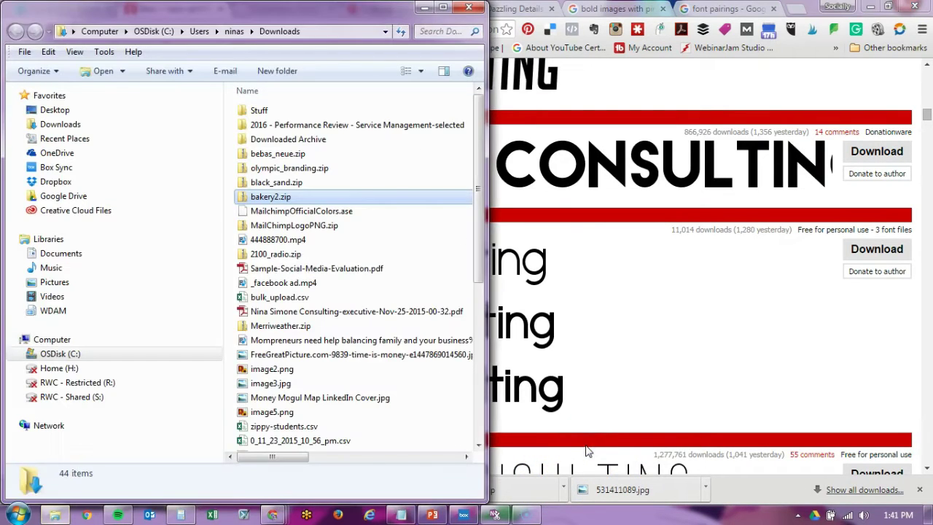
# - Open bakery2.zip and preview the bakery.otf font in Font Viewer, moving the window lower
pyautogui.doubleClick(364, 200)
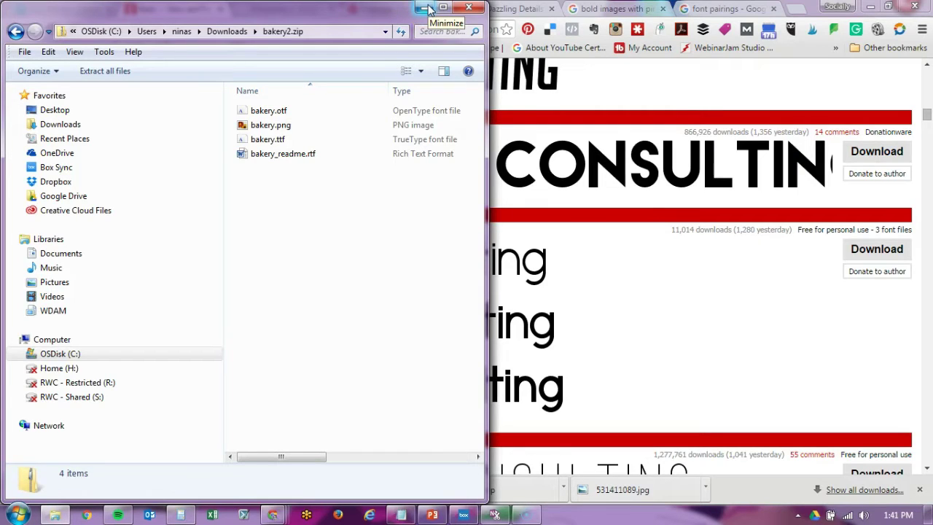
pyautogui.doubleClick(337, 113)
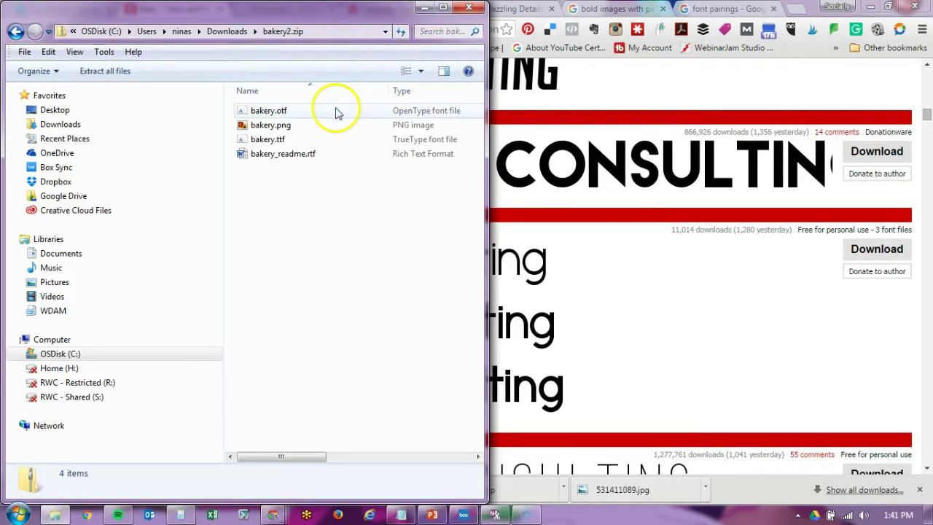
pyautogui.click(299, 145)
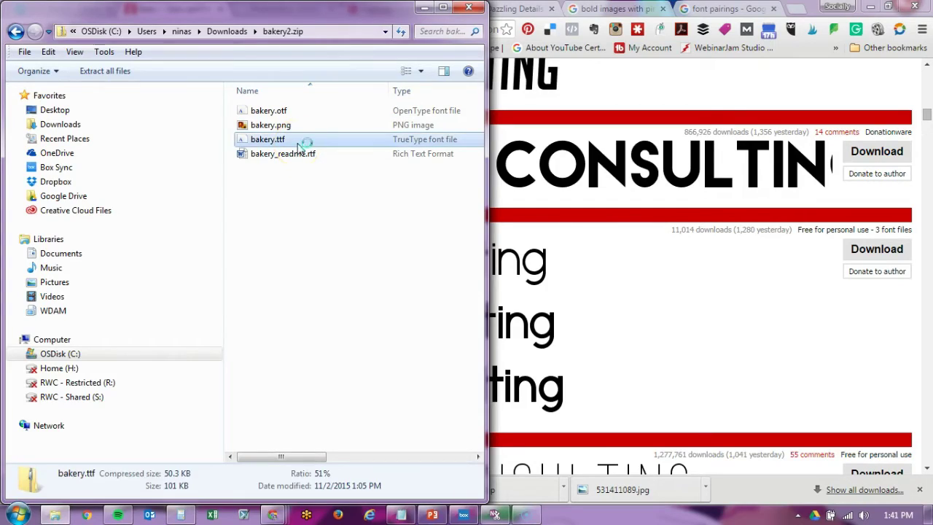
pyautogui.moveTo(273, 40); pyautogui.dragTo(283, 160)
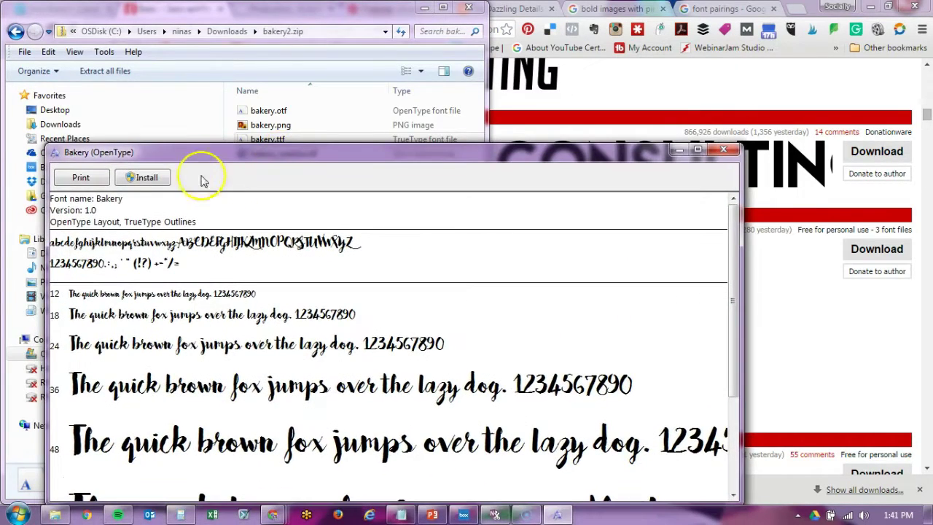
# - Install the Bakery font and close its Font Viewer preview
pyautogui.click(144, 182)
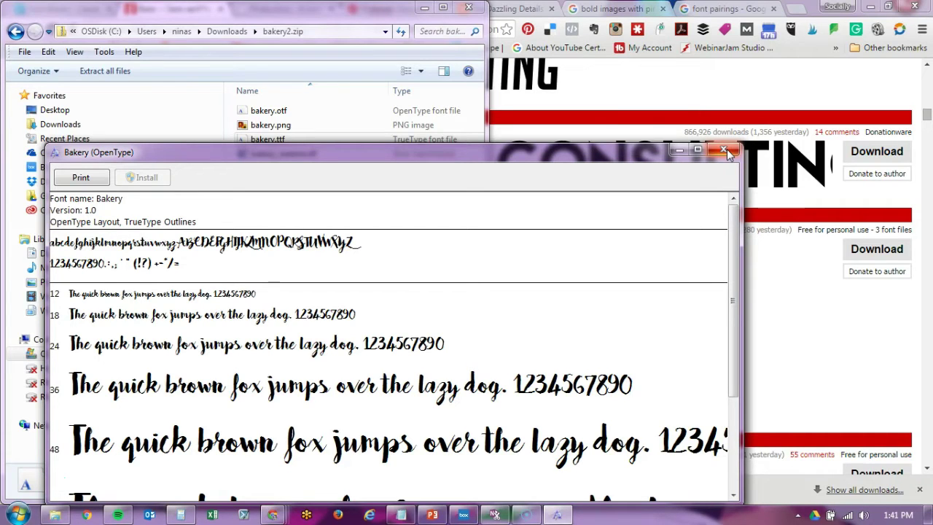
pyautogui.click(723, 150)
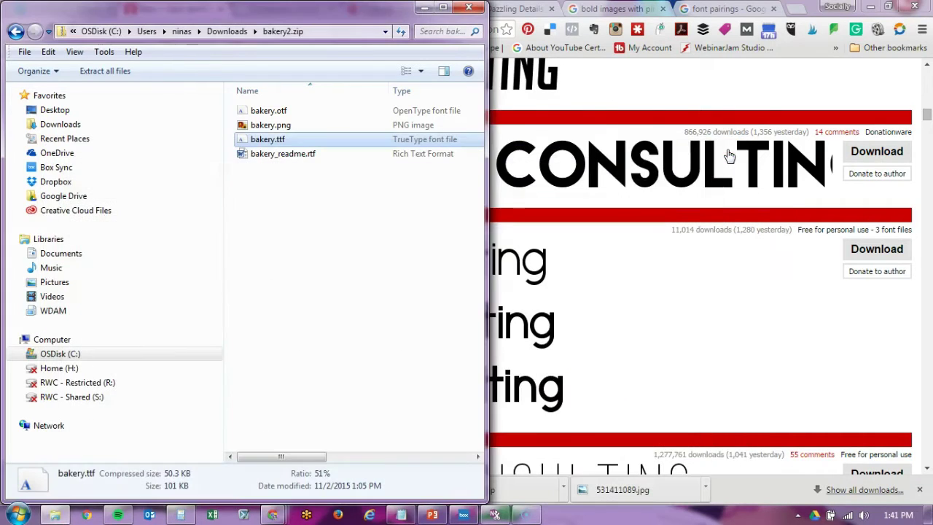
# - Return to Downloads and extract bebas_neue.zip into its own bebas_neue folder
pyautogui.click(406, 218)
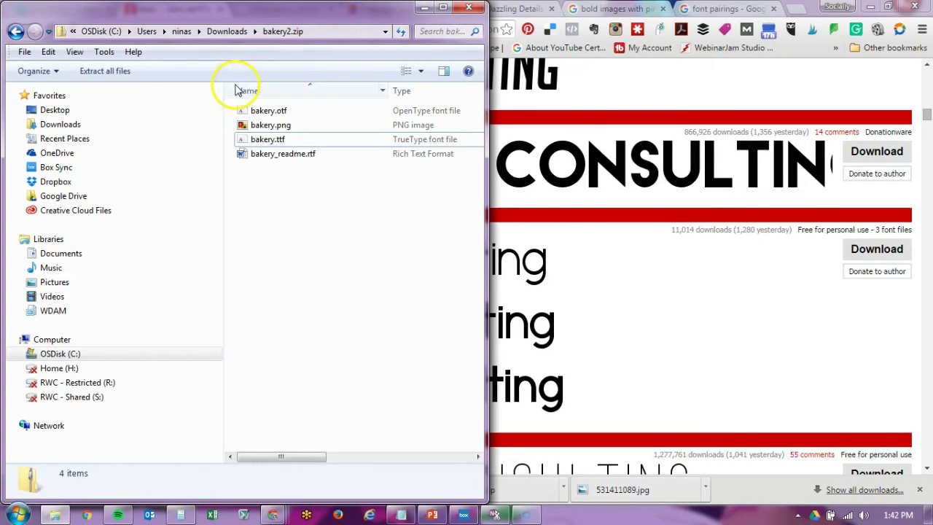
pyautogui.press('BackSpace')
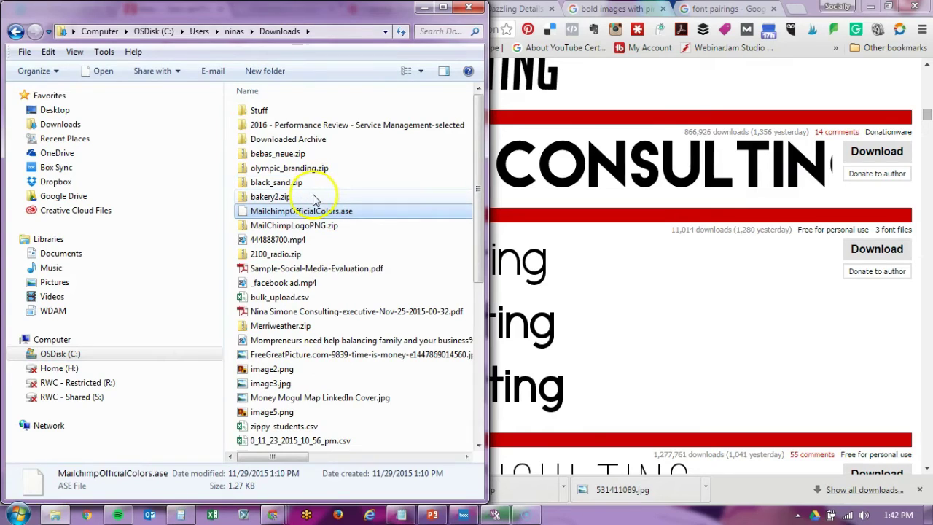
pyautogui.click(308, 155)
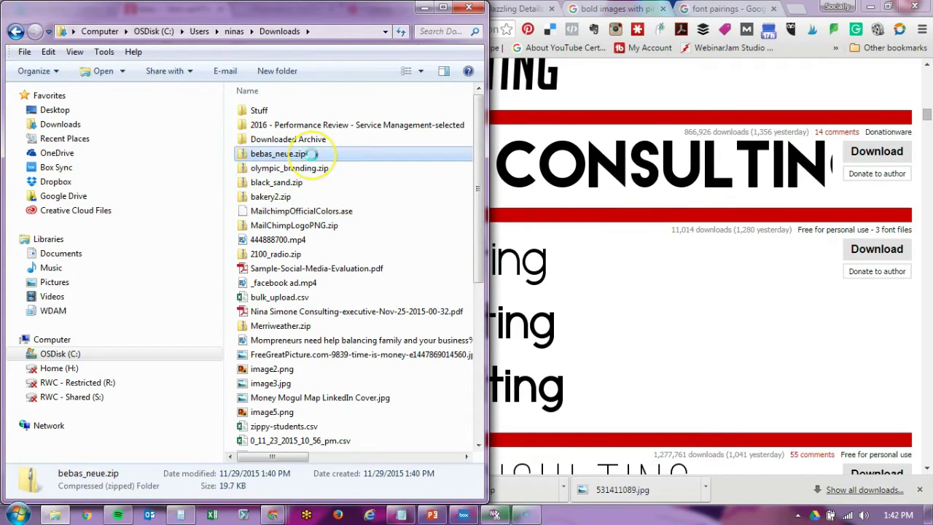
pyautogui.rightClick(312, 153)
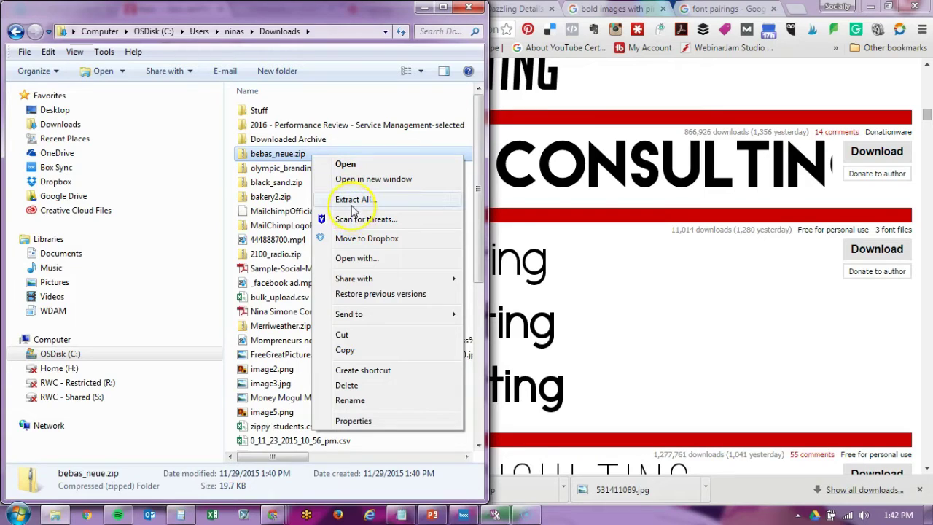
pyautogui.click(351, 205)
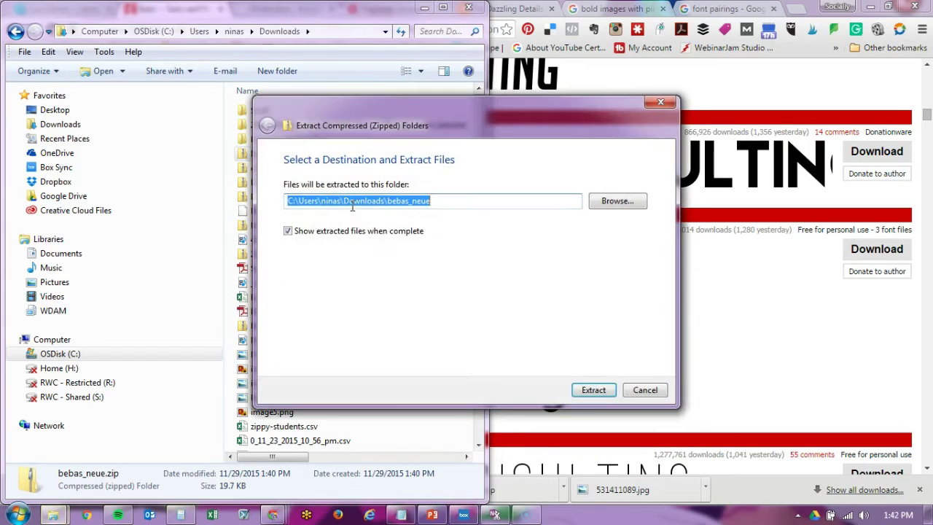
pyautogui.click(597, 398)
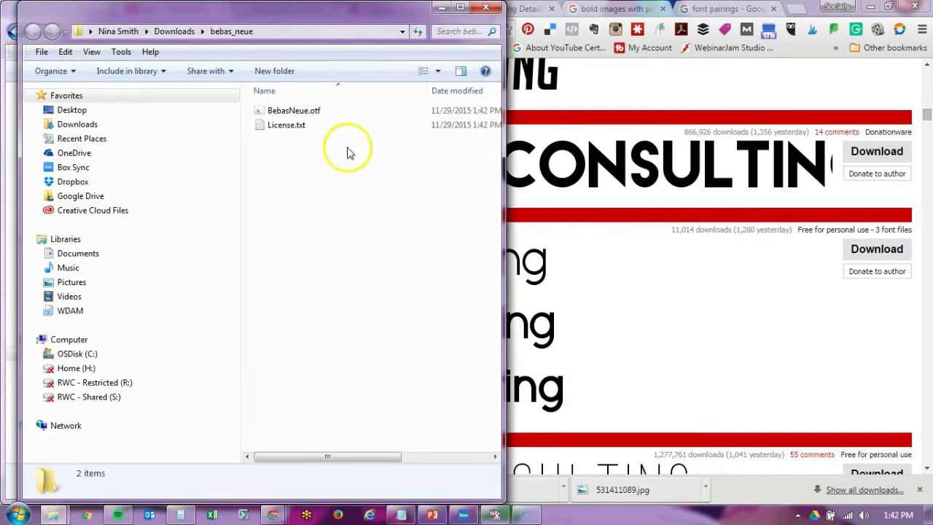
pyautogui.click(481, 8)
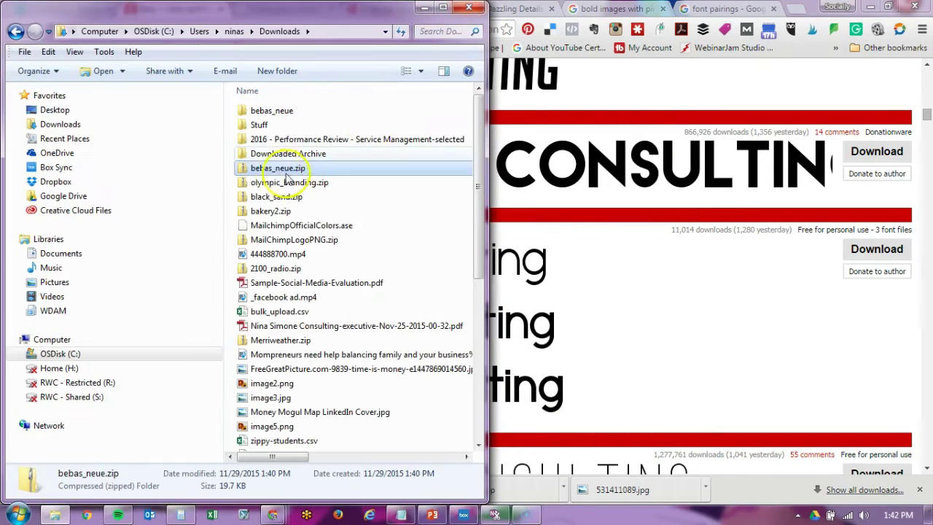
pyautogui.click(273, 183)
# - Extract olympic_branding.zip, black_sand.zip and bakery2.zip each into its own Downloads folder
pyautogui.rightClick(272, 184)
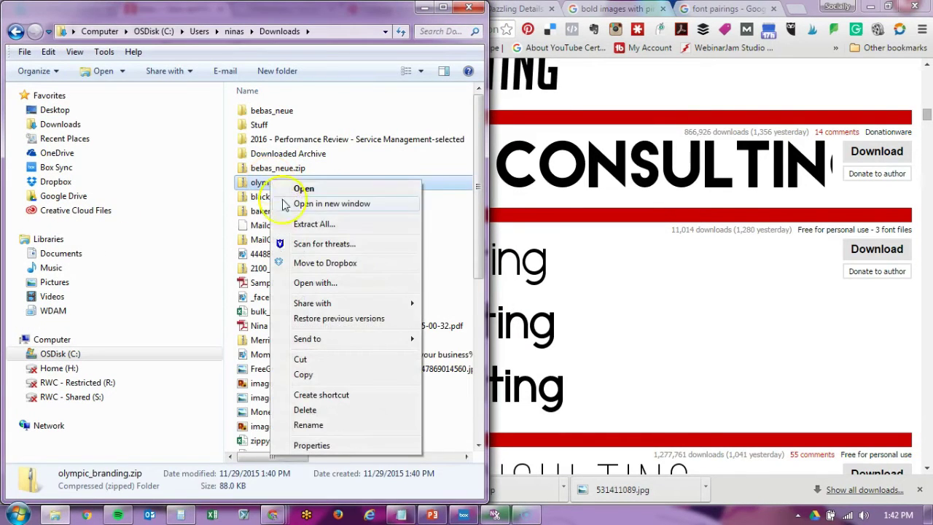
pyautogui.click(305, 224)
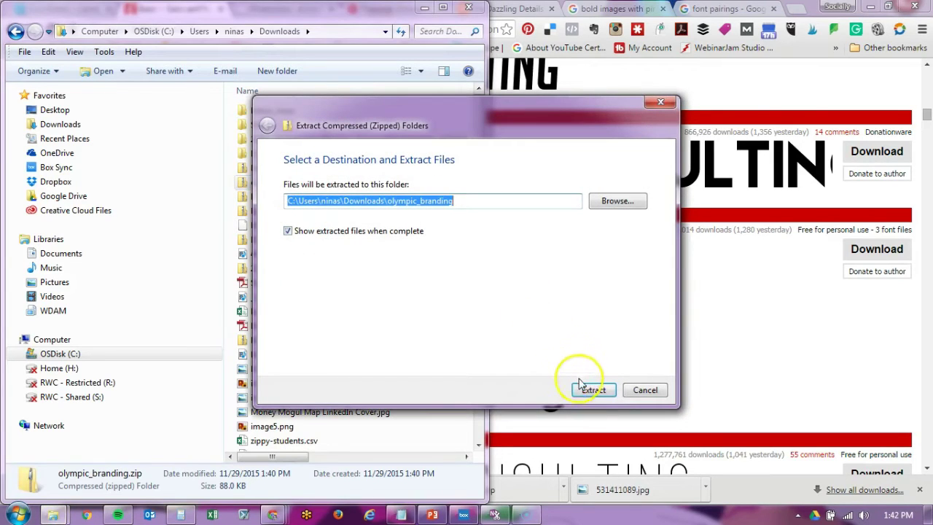
pyautogui.click(581, 385)
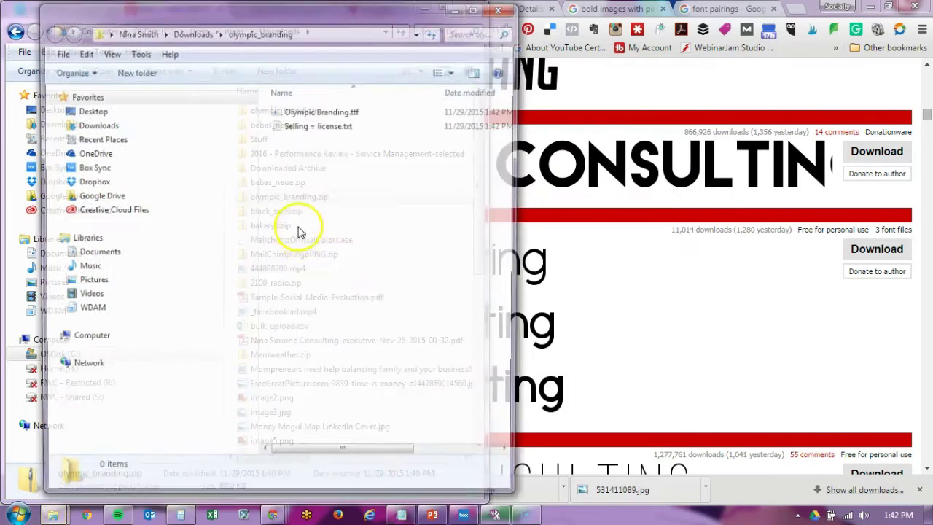
pyautogui.click(502, 8)
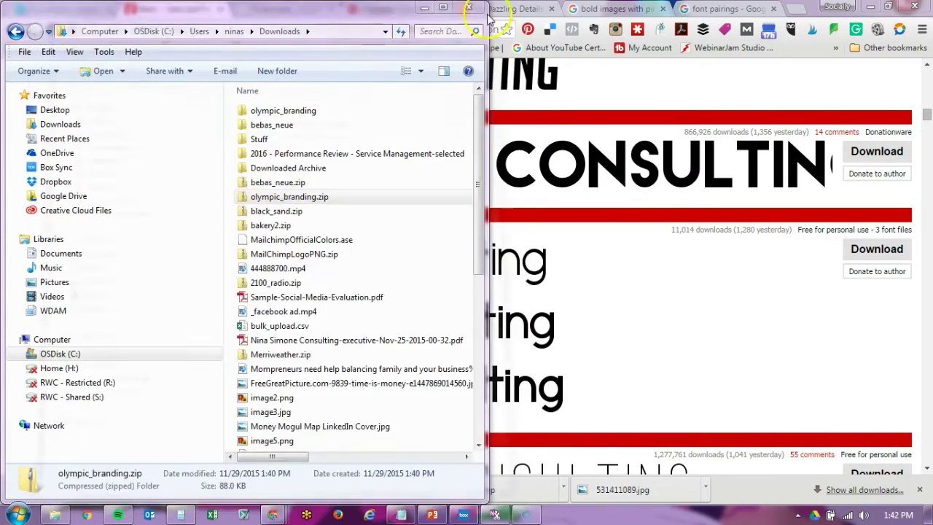
pyautogui.rightClick(273, 211)
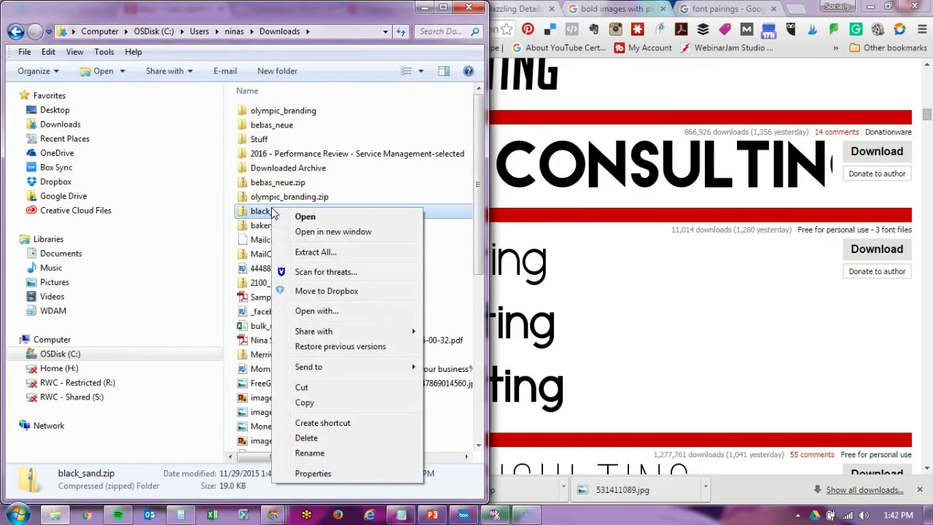
pyautogui.click(306, 255)
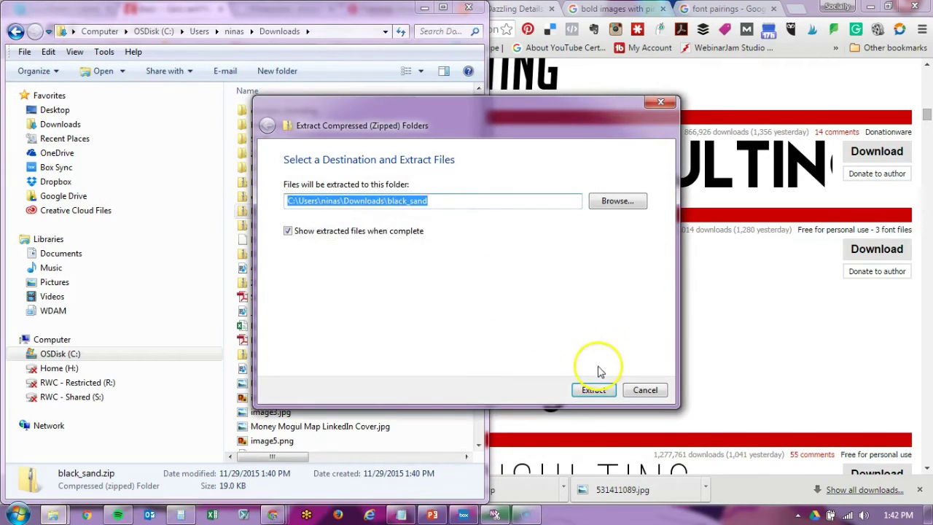
pyautogui.click(595, 390)
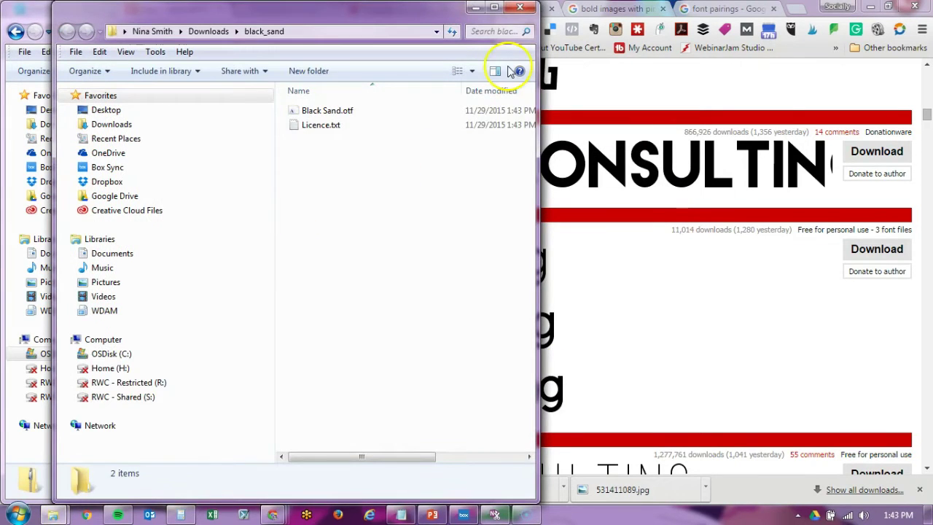
pyautogui.click(522, 8)
pyautogui.rightClick(262, 241)
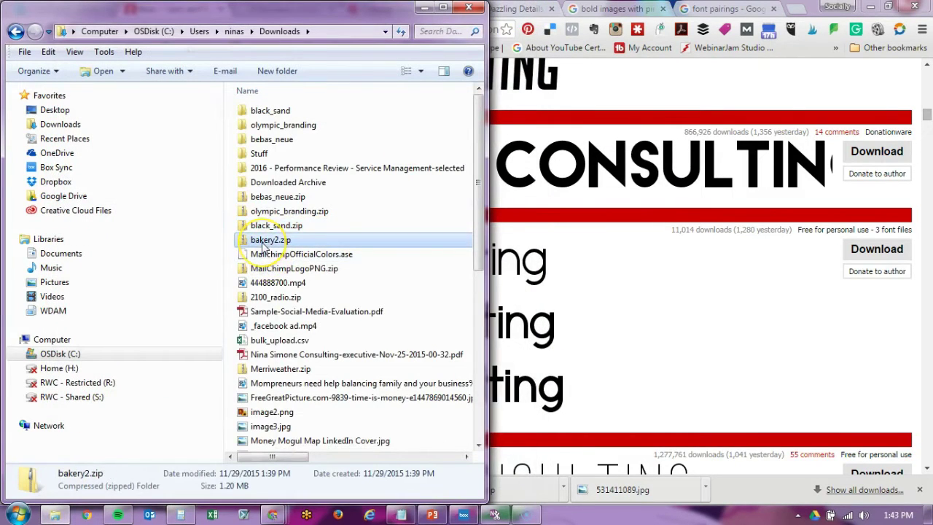
pyautogui.click(299, 274)
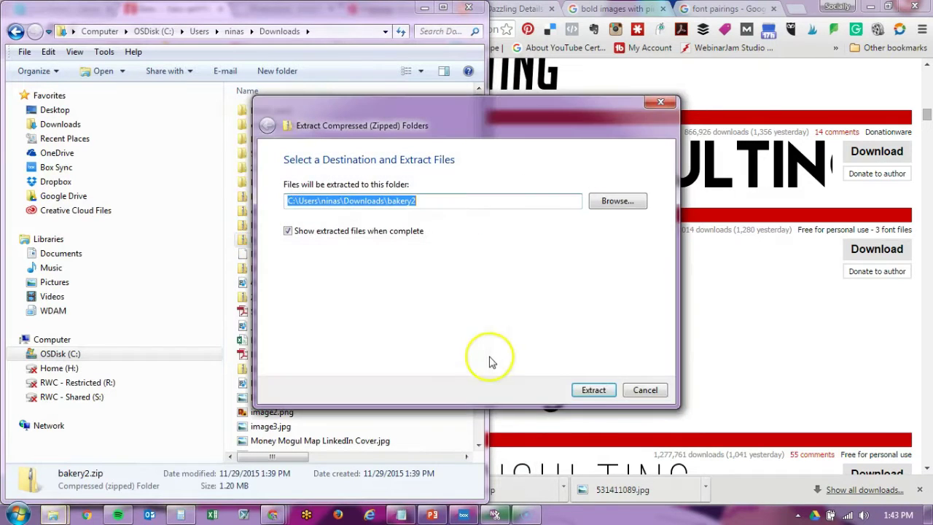
pyautogui.click(590, 390)
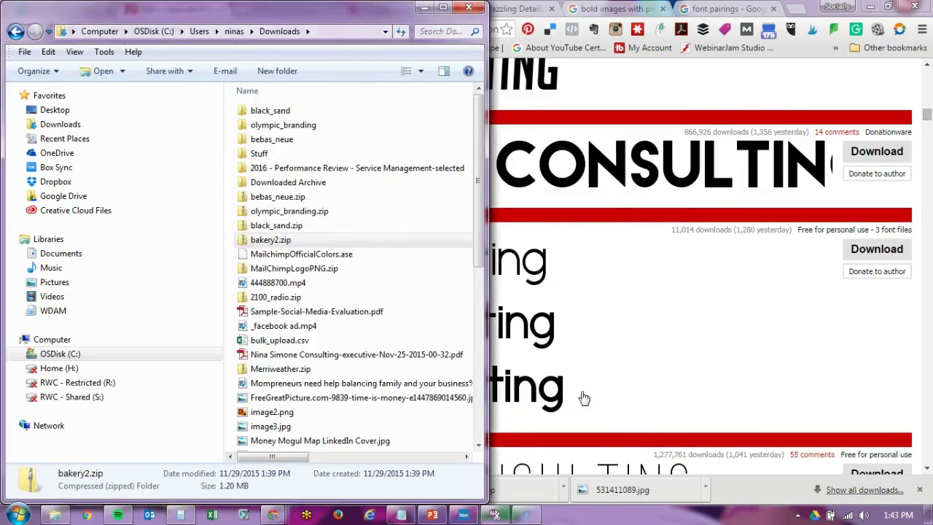